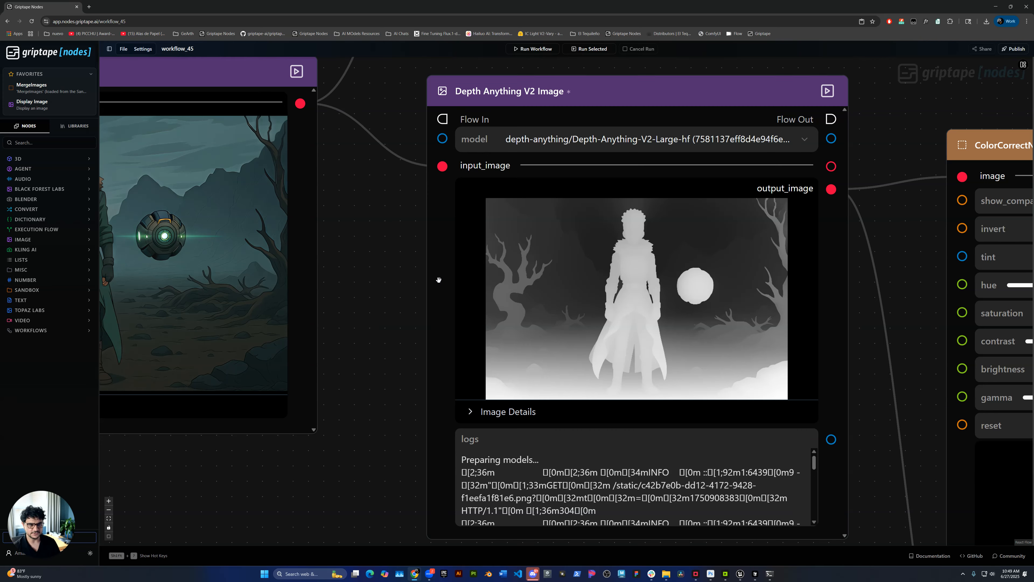
# Review the Depth Anything V2 Image node's available models and compare its depth map with the LF_Anime source image
pyautogui.moveTo(919, 352); pyautogui.dragTo(814, 343)
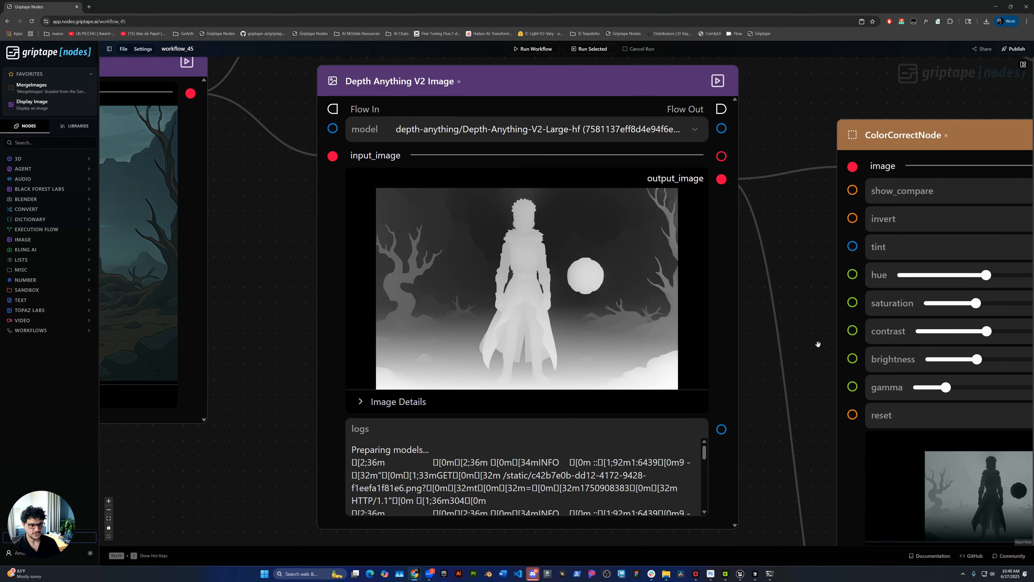
pyautogui.scroll(-1, 814, 343)
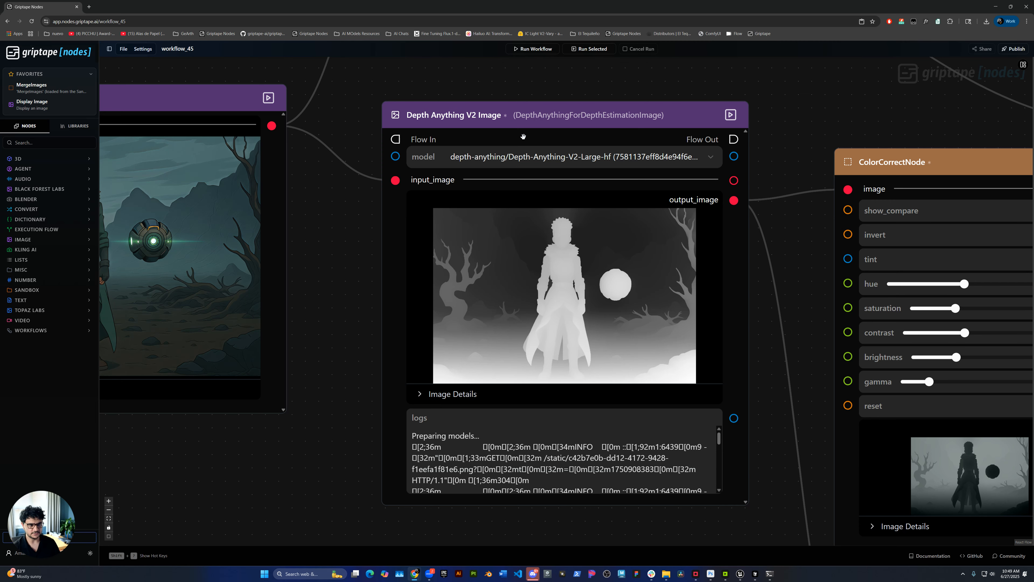
pyautogui.moveTo(545, 118); pyautogui.dragTo(542, 111)
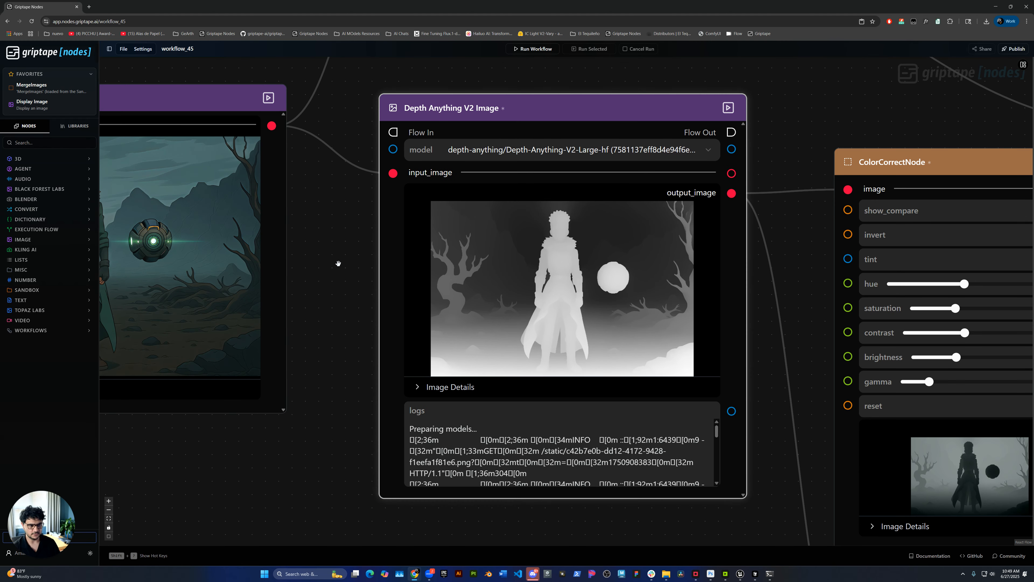
pyautogui.moveTo(335, 281); pyautogui.dragTo(343, 294)
pyautogui.click(534, 167)
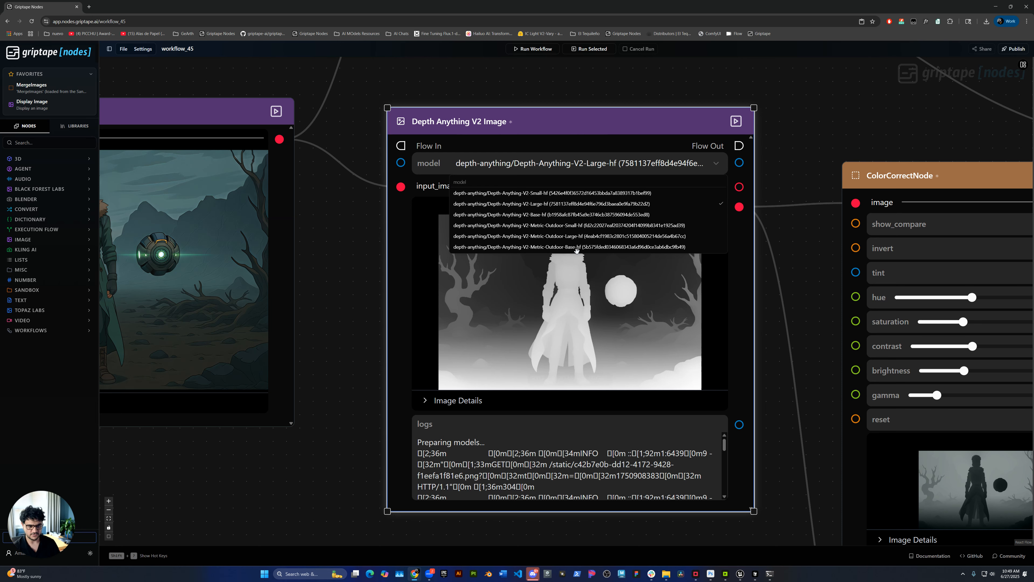
pyautogui.click(330, 275)
pyautogui.moveTo(342, 278); pyautogui.dragTo(468, 273)
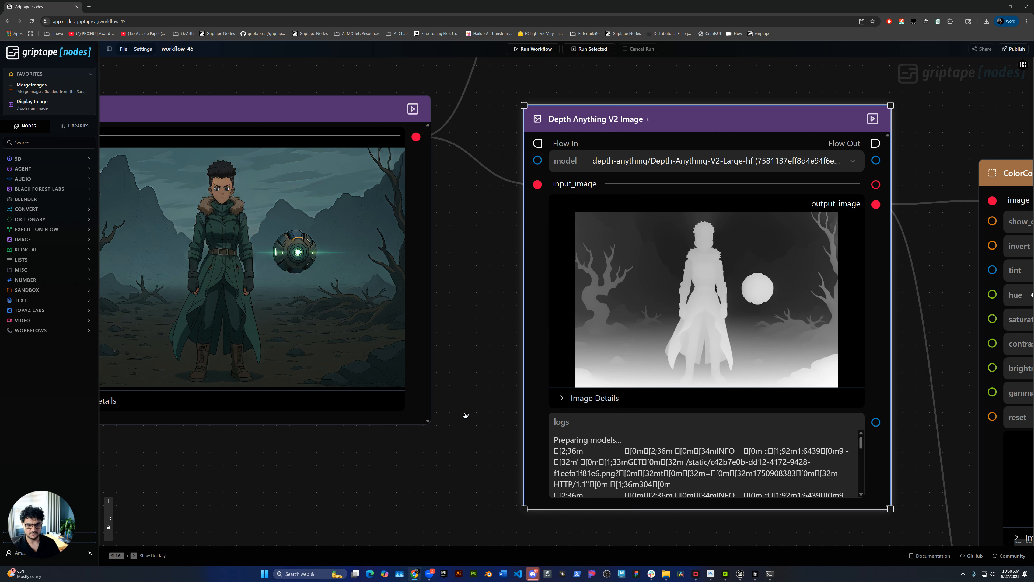
pyautogui.scroll(-2, 460, 419)
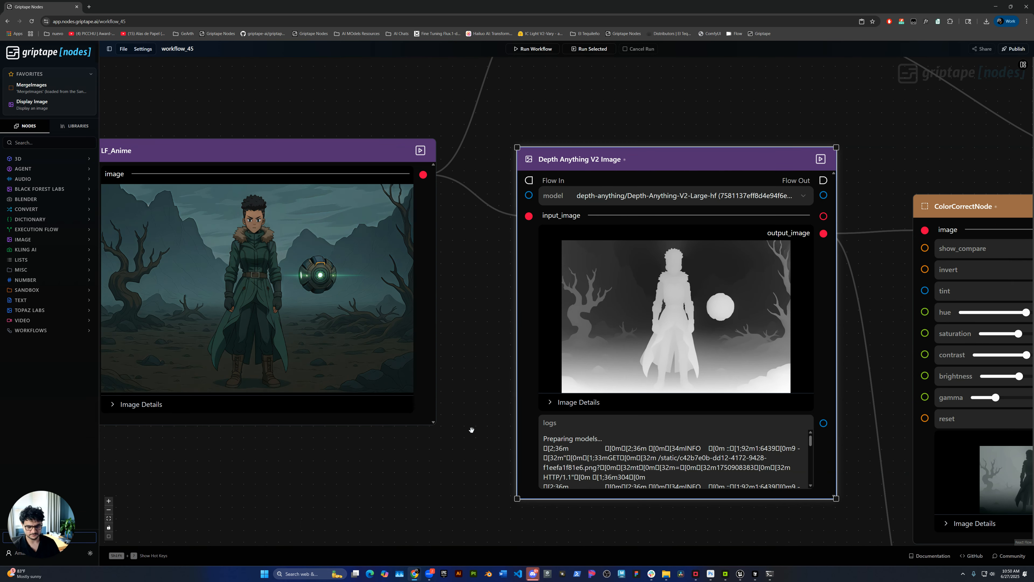
# Examine the ColorCorrectNode's invert, tint and contrast settings and its output image
pyautogui.moveTo(910, 159); pyautogui.dragTo(450, 93)
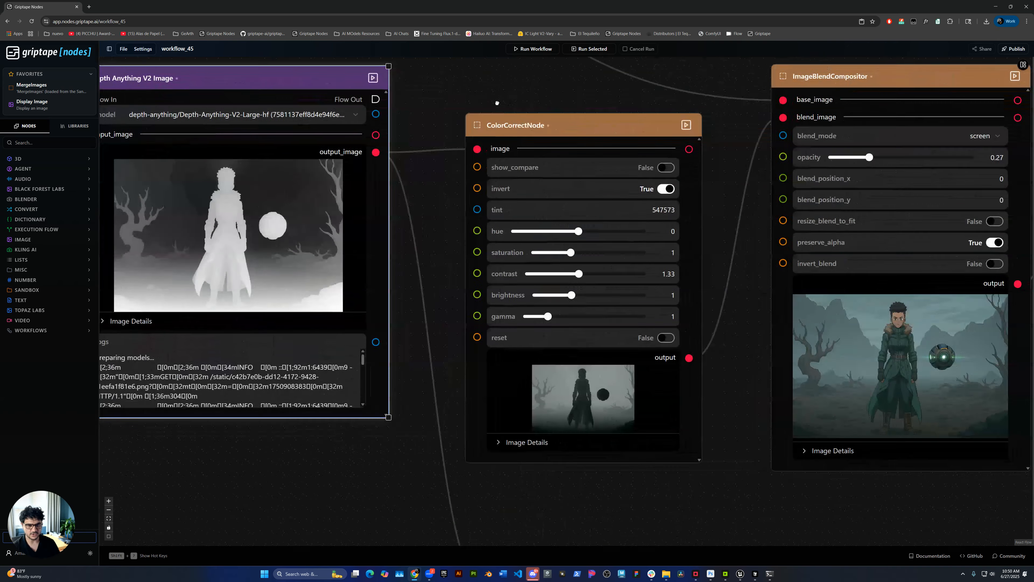
pyautogui.scroll(3, 724, 258)
pyautogui.scroll(1, 724, 258)
pyautogui.scroll(-2, 715, 257)
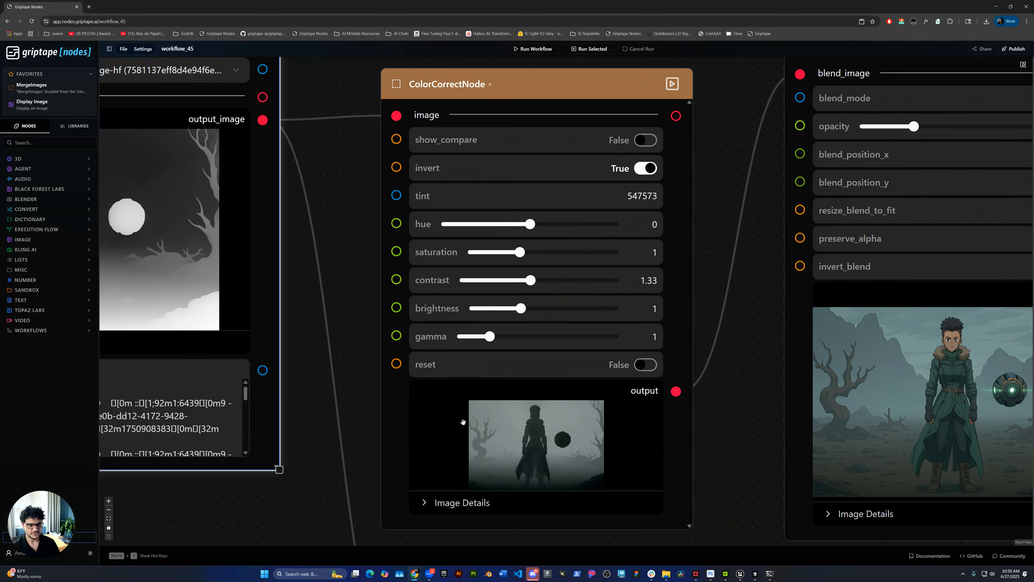
pyautogui.moveTo(300, 497); pyautogui.dragTo(373, 486)
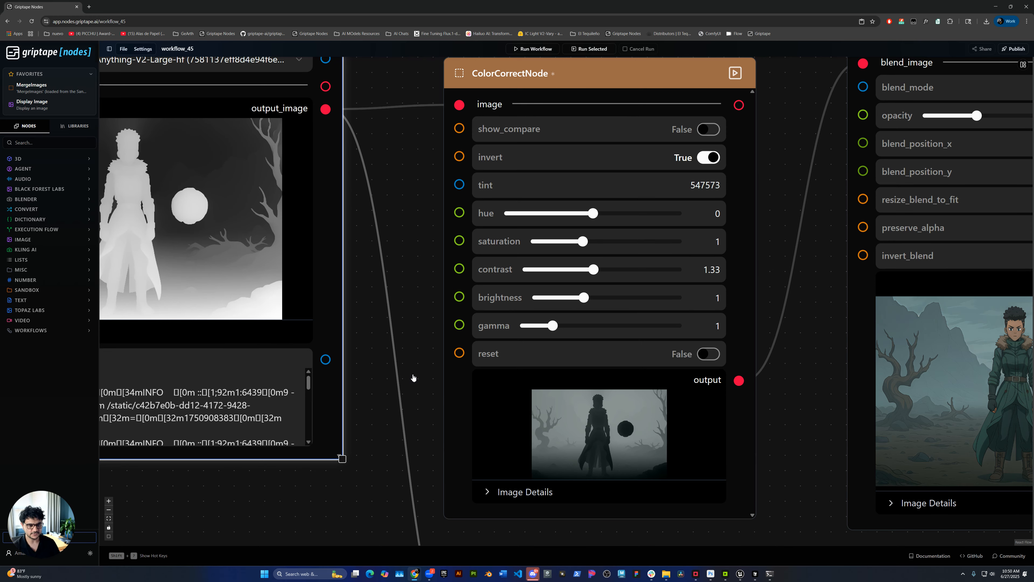
pyautogui.scroll(1, 415, 374)
pyautogui.scroll(1, 407, 315)
pyautogui.moveTo(398, 314); pyautogui.dragTo(385, 362)
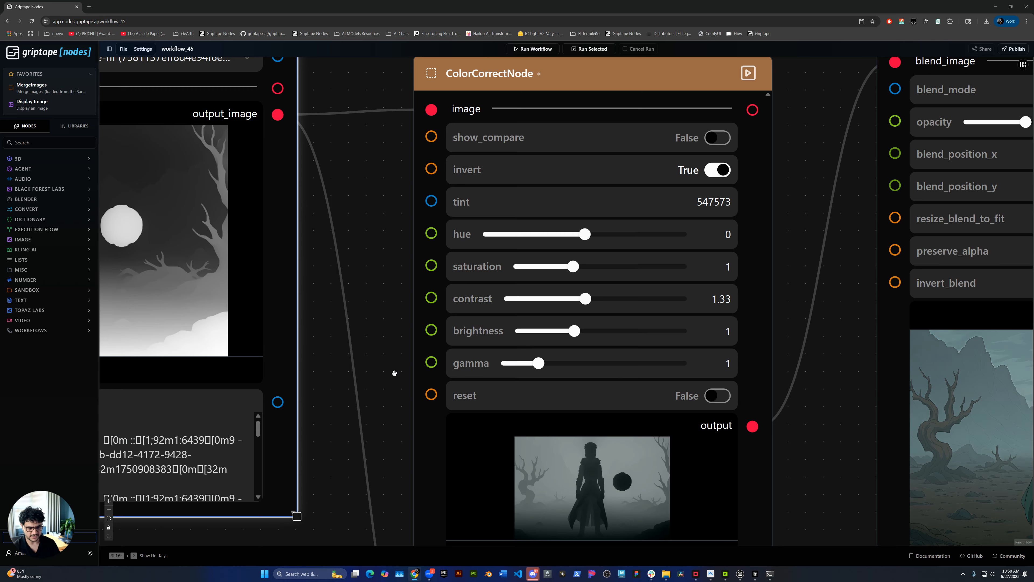
pyautogui.scroll(-2, 839, 454)
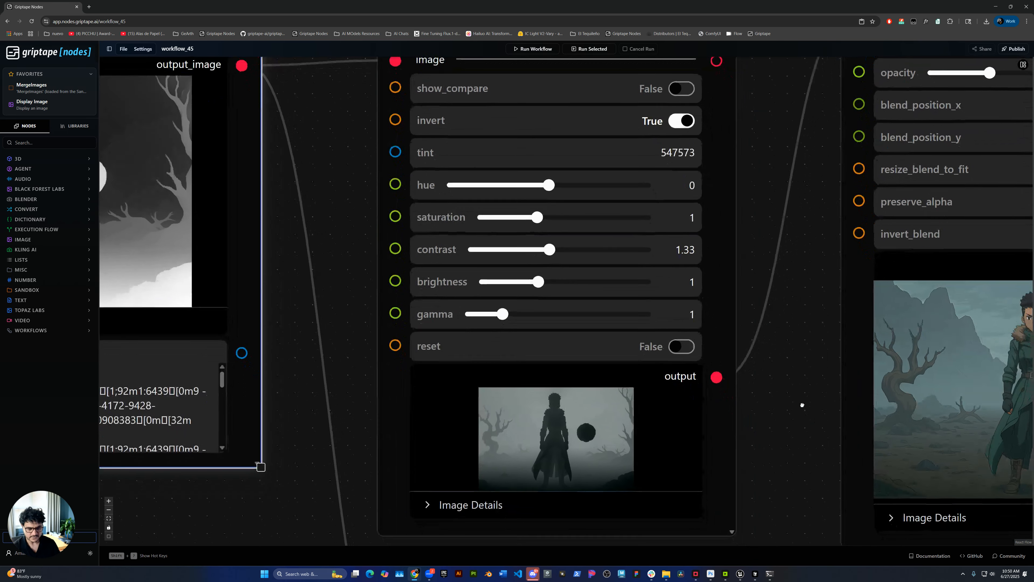
# Inspect the ImageBlendCompositor's inputs, opacity and available blend modes, keeping the current mode
pyautogui.moveTo(777, 362); pyautogui.dragTo(386, 416)
pyautogui.scroll(-2, 386, 416)
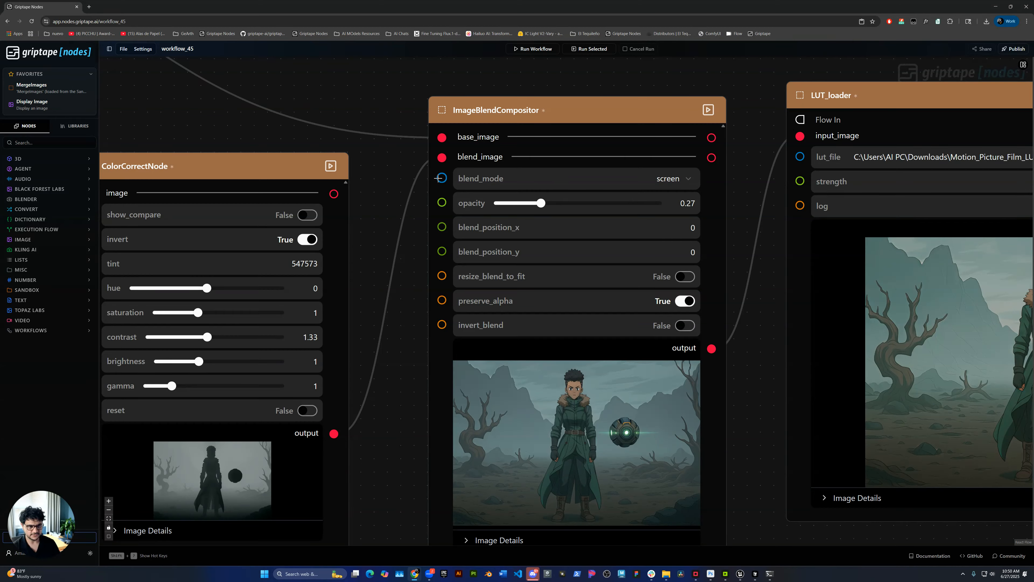
pyautogui.moveTo(369, 217); pyautogui.dragTo(357, 196)
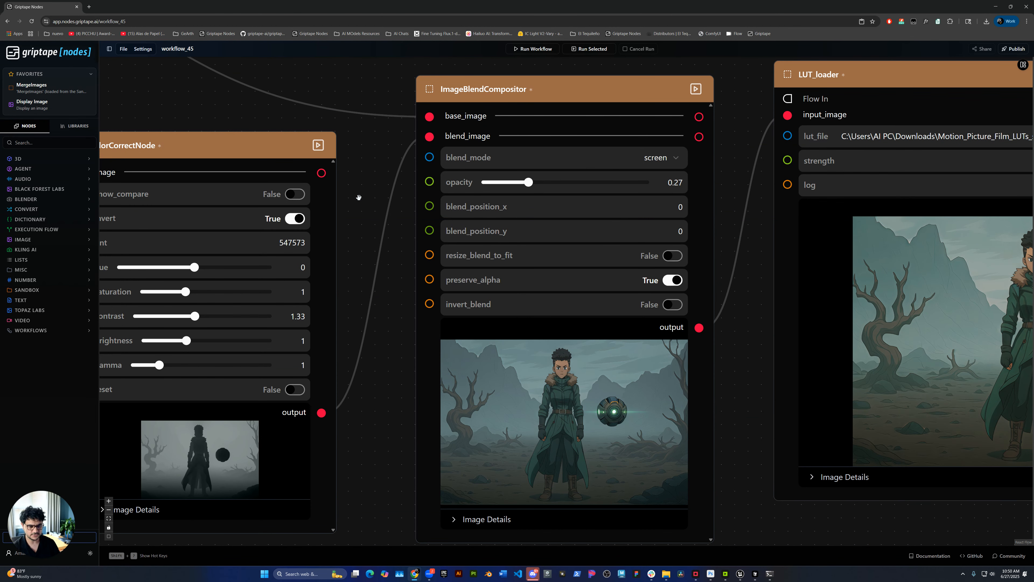
pyautogui.moveTo(250, 445)
pyautogui.moveTo(496, 396)
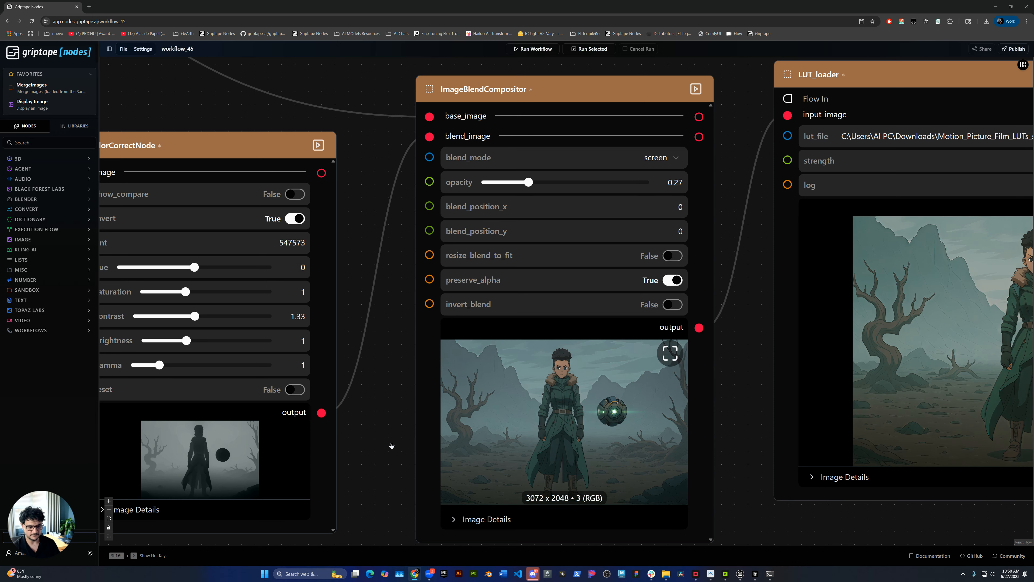
pyautogui.scroll(2, 380, 455)
pyautogui.moveTo(390, 404); pyautogui.dragTo(358, 407)
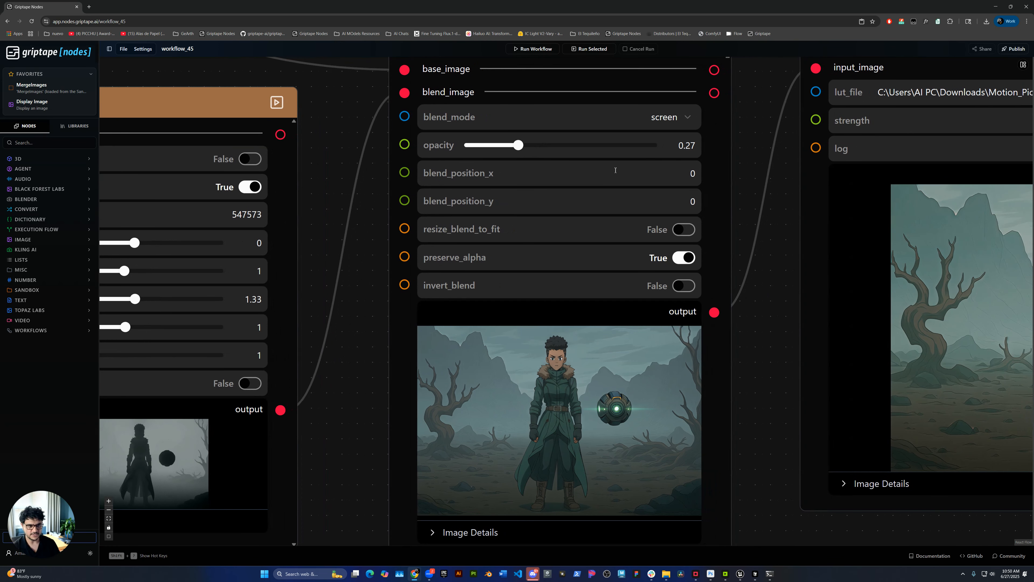
pyautogui.click(670, 121)
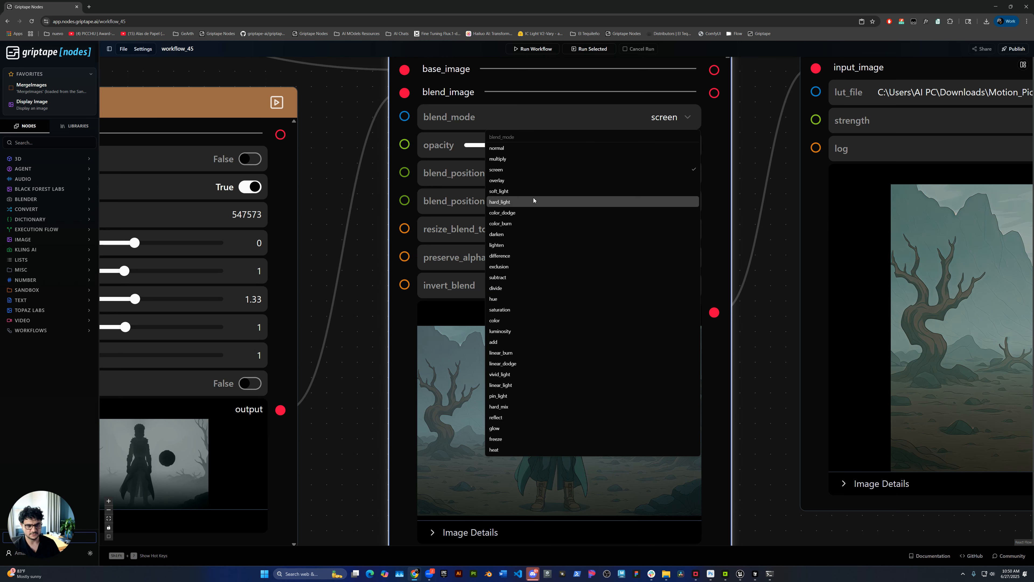
pyautogui.click(775, 249)
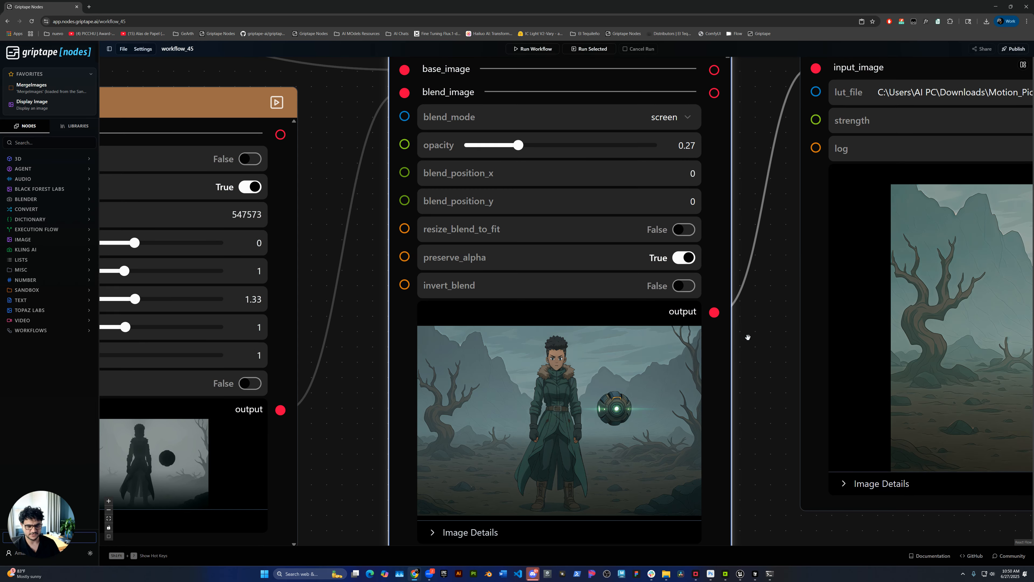
# Inspect the ImageBlendCompositor's output image up close
pyautogui.scroll(5, 369, 492)
pyautogui.moveTo(355, 447); pyautogui.dragTo(304, 418)
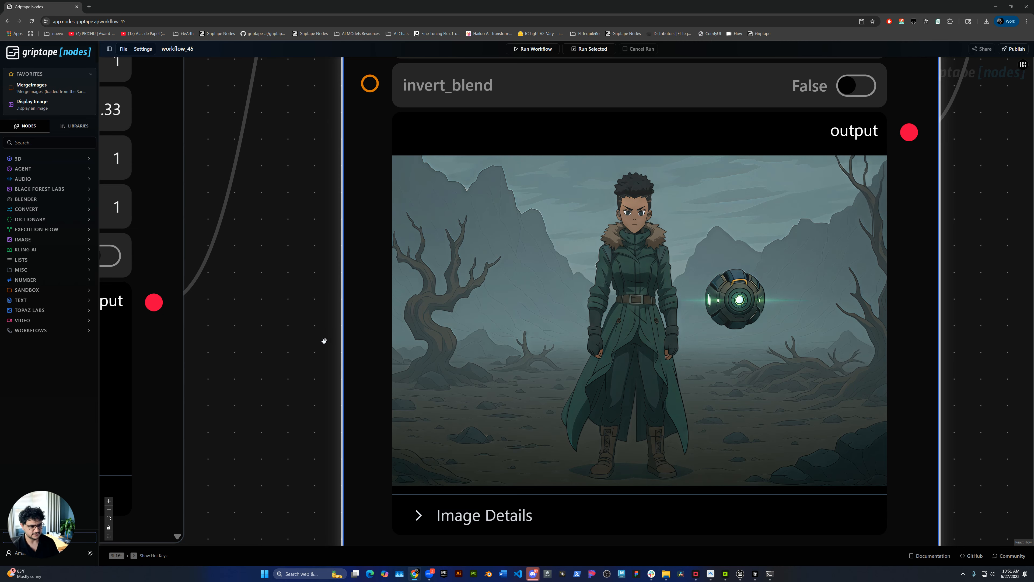
pyautogui.scroll(-3, 300, 386)
pyautogui.click(292, 515)
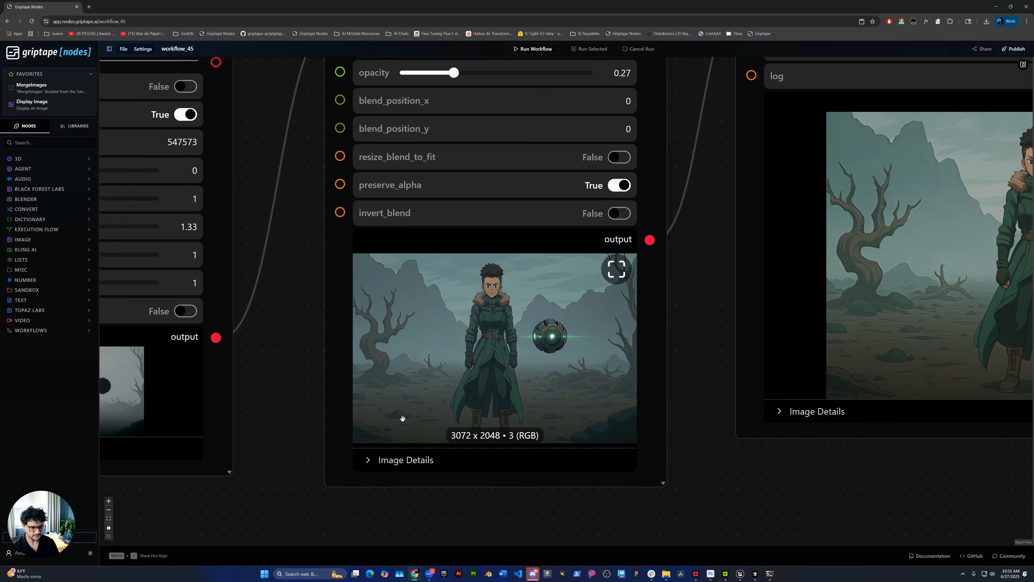
# Examine the LUT_loader node's LUT file, strength setting and graded output beside the blended image
pyautogui.moveTo(717, 242); pyautogui.dragTo(531, 325)
pyautogui.scroll(-1, 531, 325)
pyautogui.scroll(-2, 531, 325)
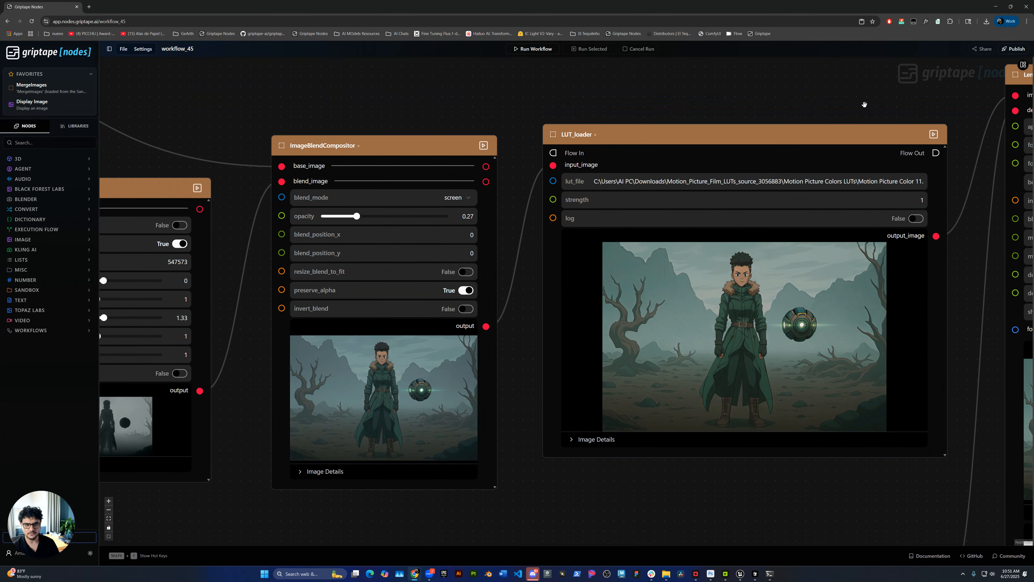
pyautogui.moveTo(822, 104); pyautogui.dragTo(606, 67)
pyautogui.scroll(2, 643, 90)
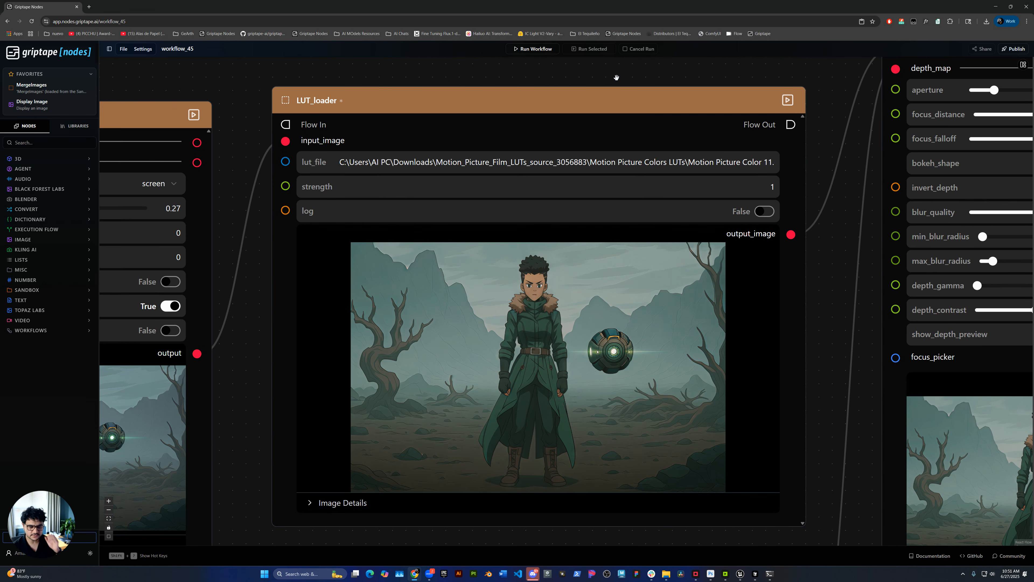
pyautogui.moveTo(247, 496); pyautogui.dragTo(358, 442)
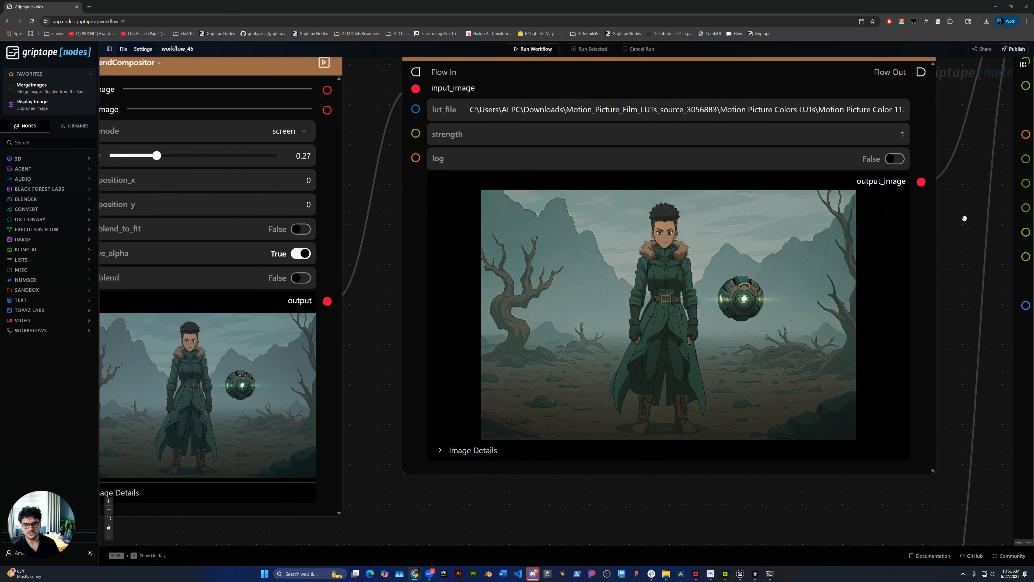
pyautogui.moveTo(969, 212); pyautogui.dragTo(890, 223)
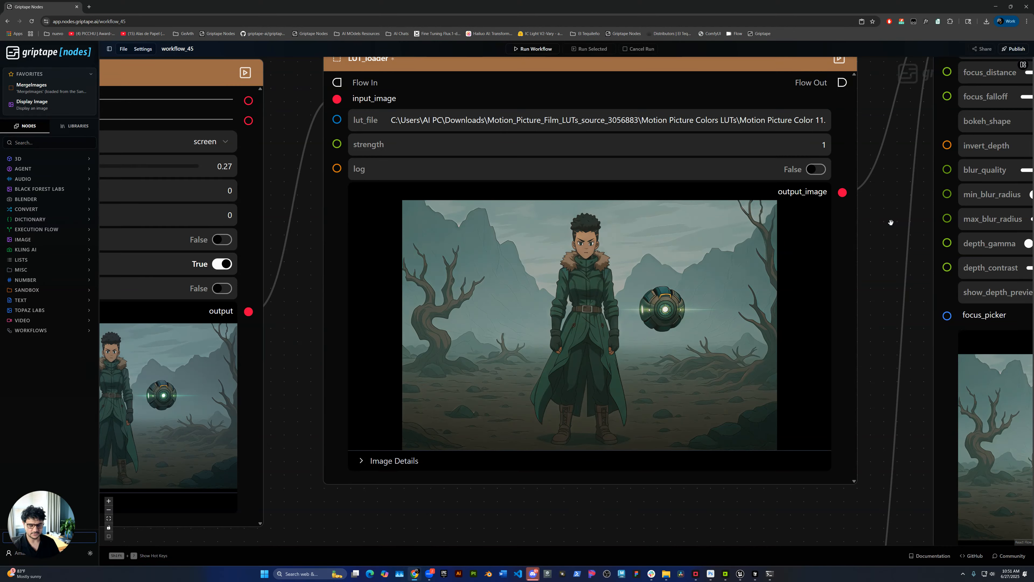
pyautogui.moveTo(890, 221); pyautogui.dragTo(847, 233)
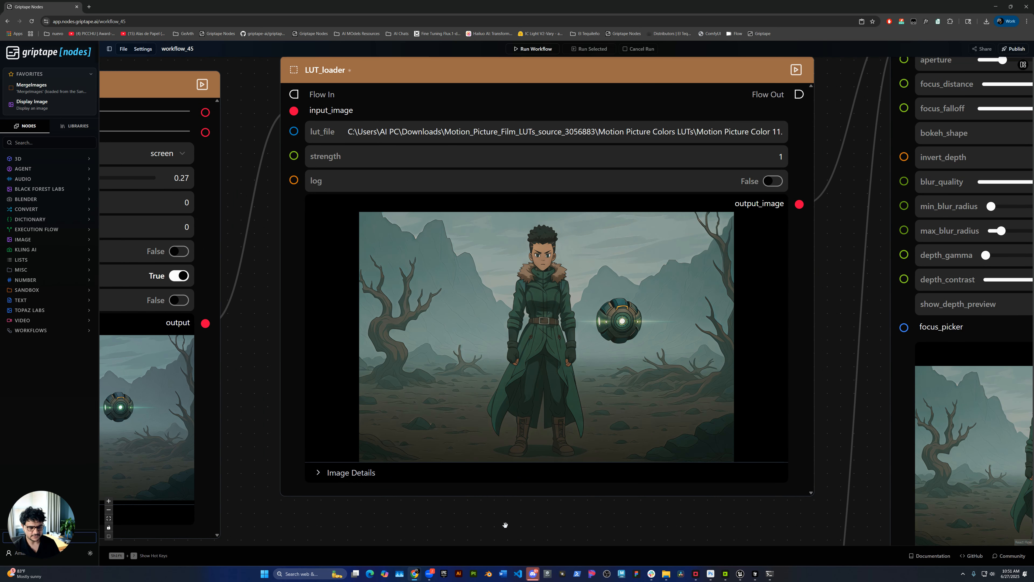
pyautogui.scroll(-5, 505, 524)
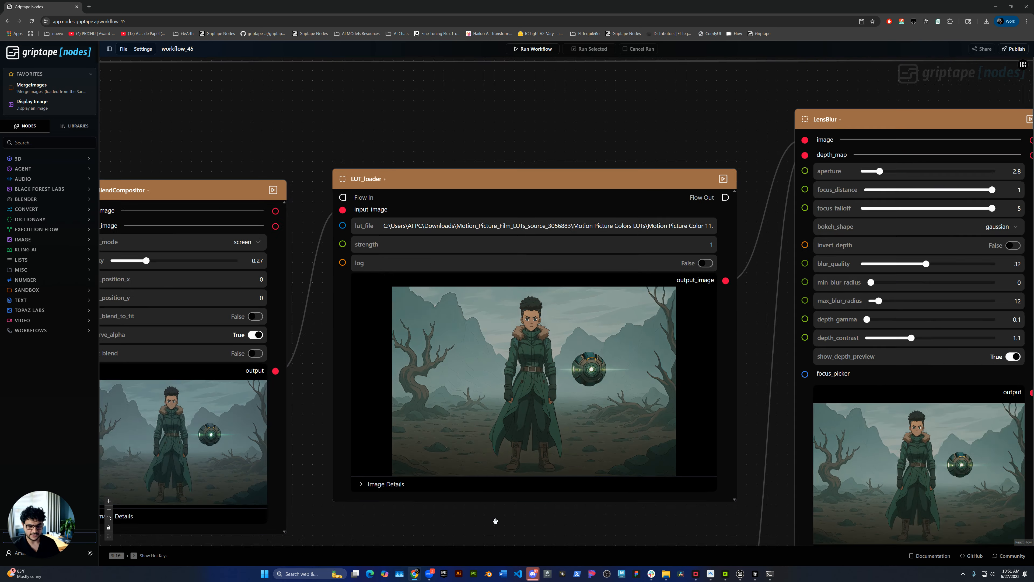
# Trace the depth map's connection from Depth Anything V2 Image through Reroute_1 and Reroute_2 to LensBlur
pyautogui.moveTo(704, 159); pyautogui.dragTo(494, 93)
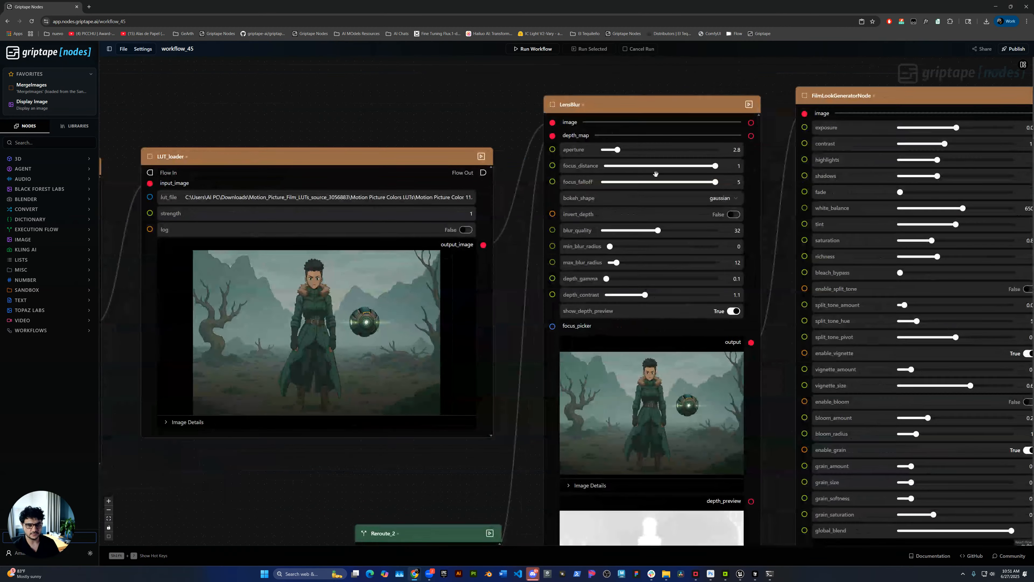
pyautogui.moveTo(489, 461); pyautogui.dragTo(724, 375)
pyautogui.scroll(-3, 637, 408)
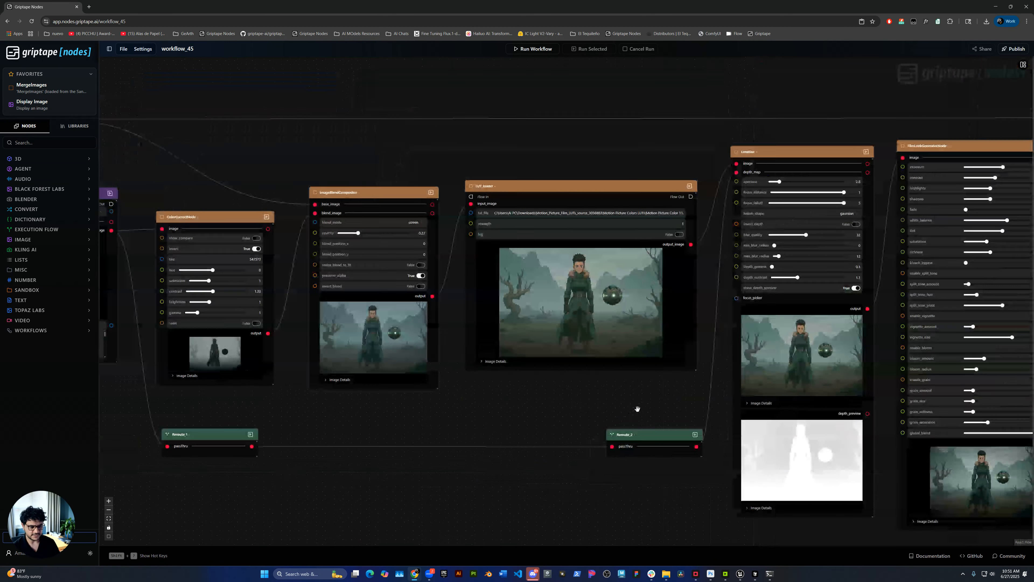
pyautogui.moveTo(308, 506); pyautogui.dragTo(524, 480)
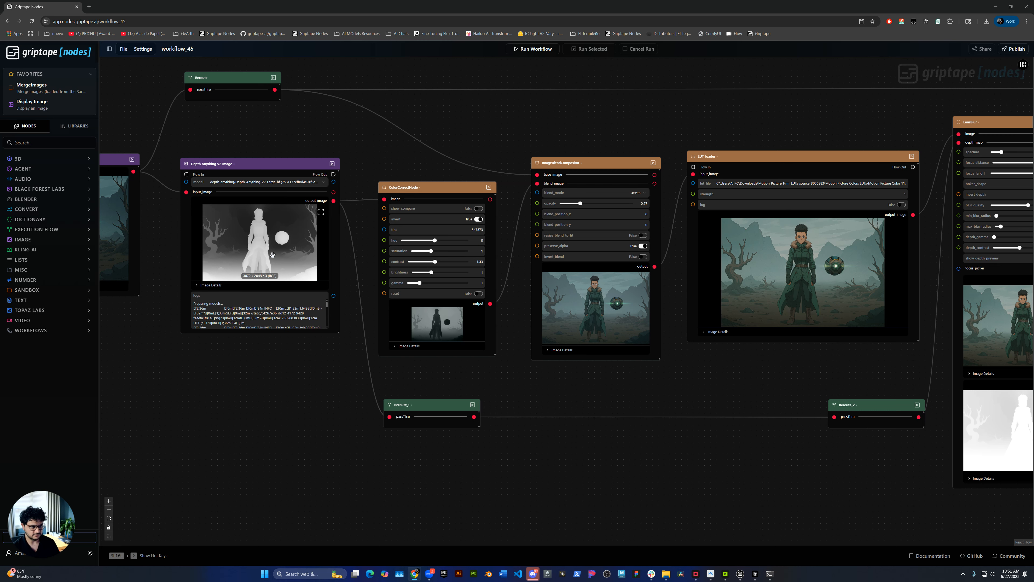
pyautogui.moveTo(423, 406); pyautogui.dragTo(425, 402)
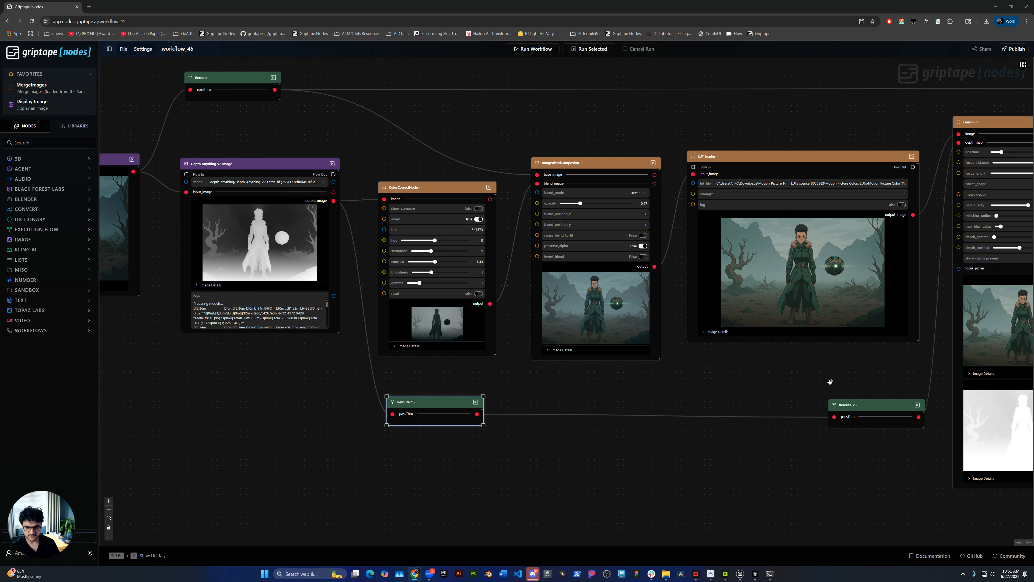
pyautogui.hscroll(6, 826, 383)
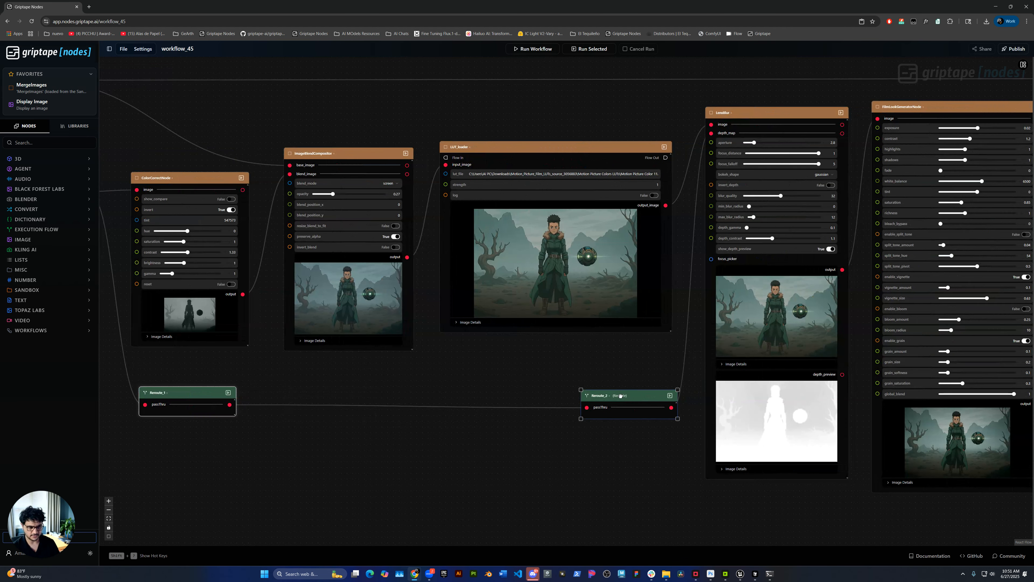
pyautogui.click(619, 391)
# Examine the LensBlur node's aperture, focus, blur radius and depth settings, its output and its depth preview
pyautogui.scroll(2, 855, 155)
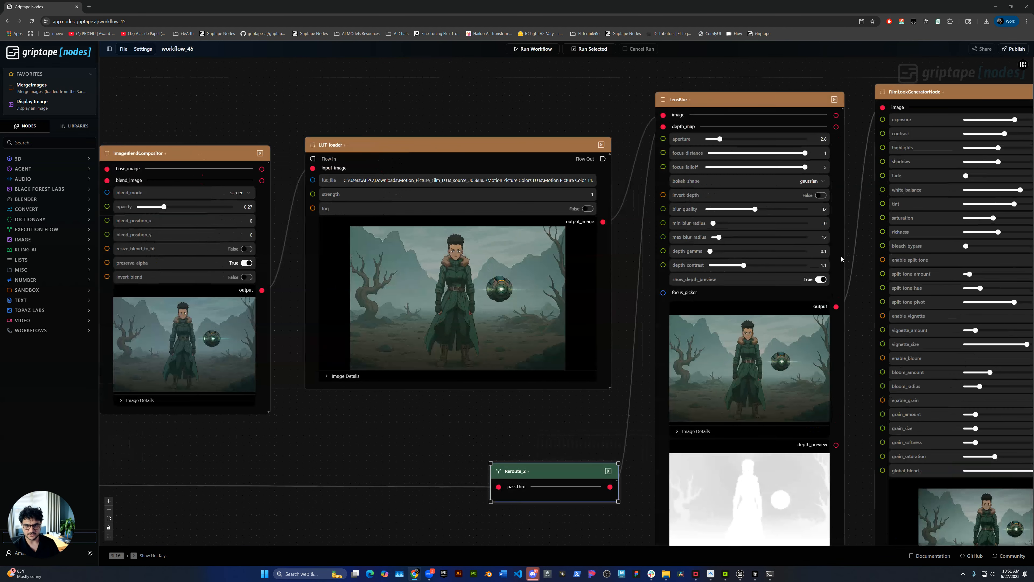
pyautogui.moveTo(858, 399); pyautogui.dragTo(796, 390)
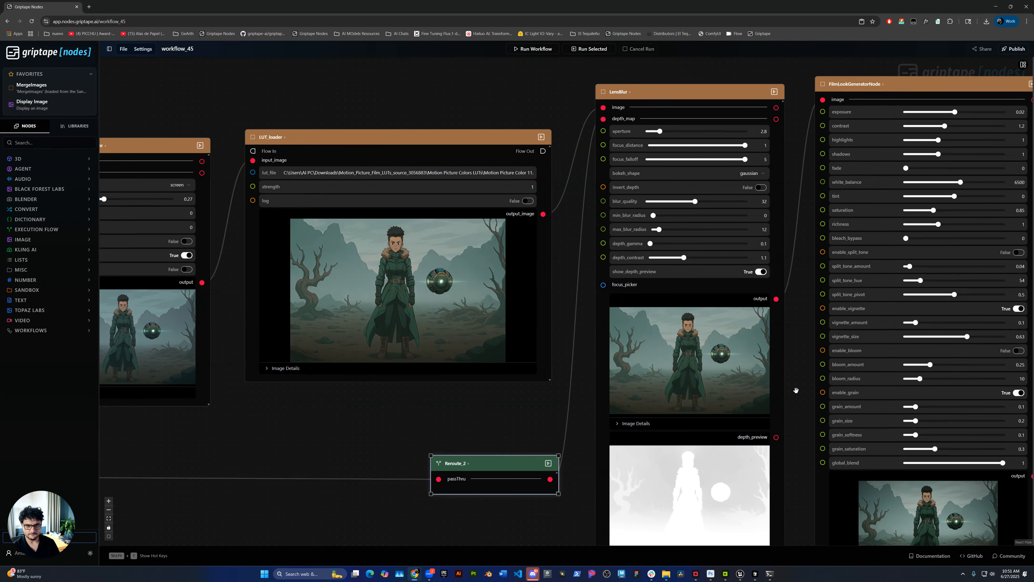
pyautogui.scroll(3, 778, 207)
pyautogui.moveTo(798, 132); pyautogui.dragTo(789, 186)
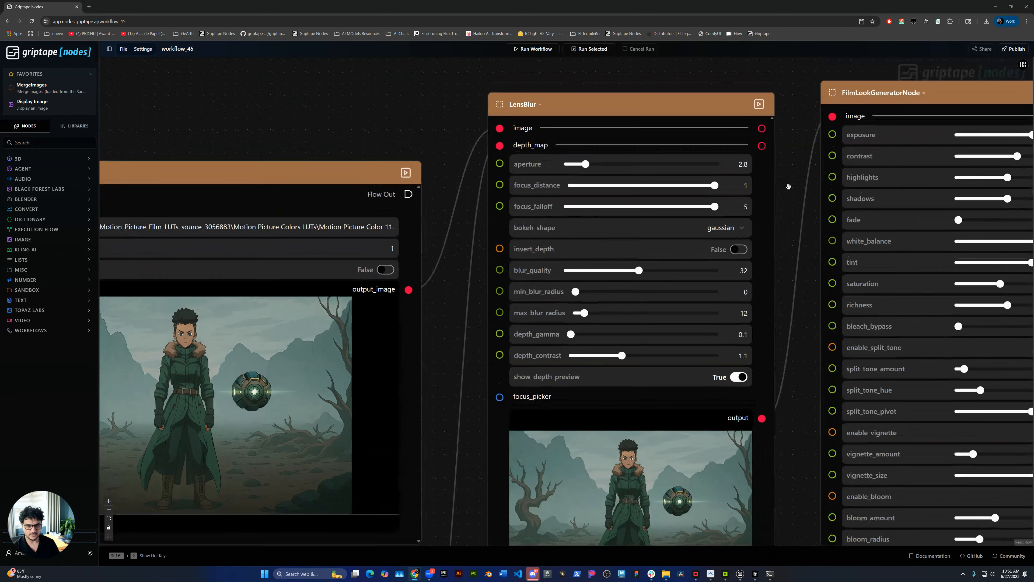
pyautogui.scroll(3, 780, 188)
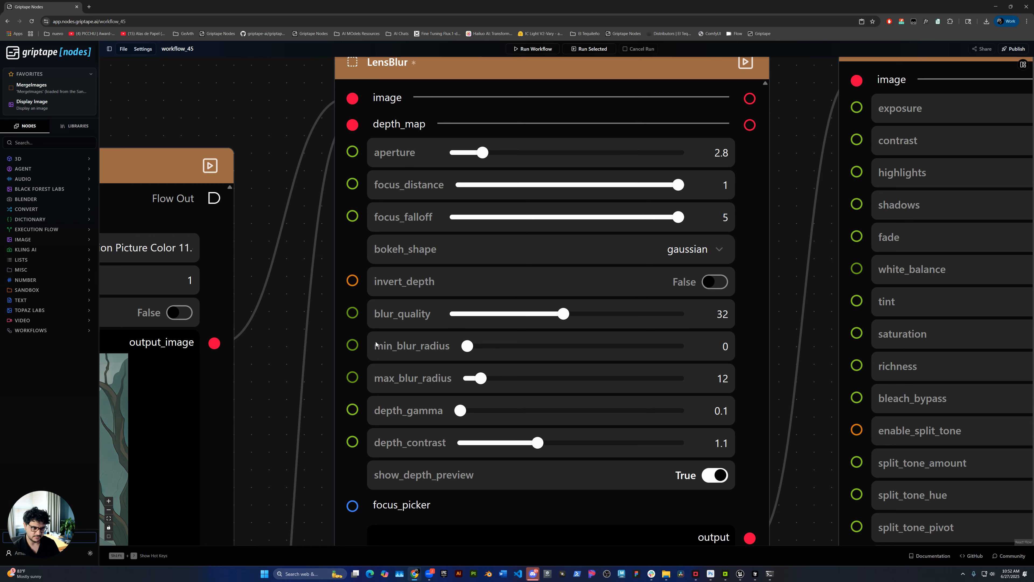
pyautogui.moveTo(292, 502); pyautogui.dragTo(352, 345)
pyautogui.moveTo(280, 499); pyautogui.dragTo(324, 265)
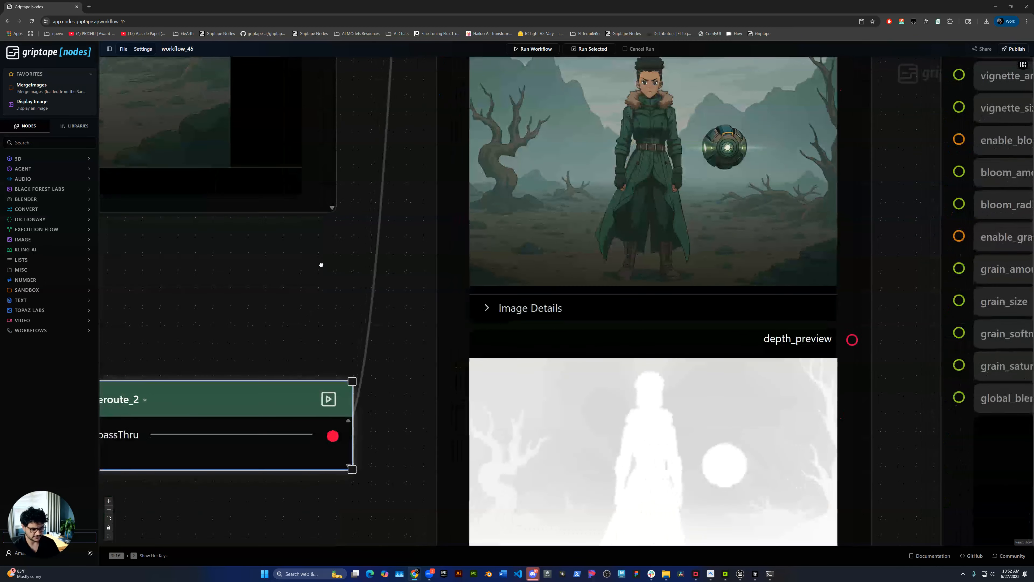
# Inspect the LensBlur node's output image up close, checking the blur on the background trees and mountains against the character
pyautogui.scroll(-1, 323, 266)
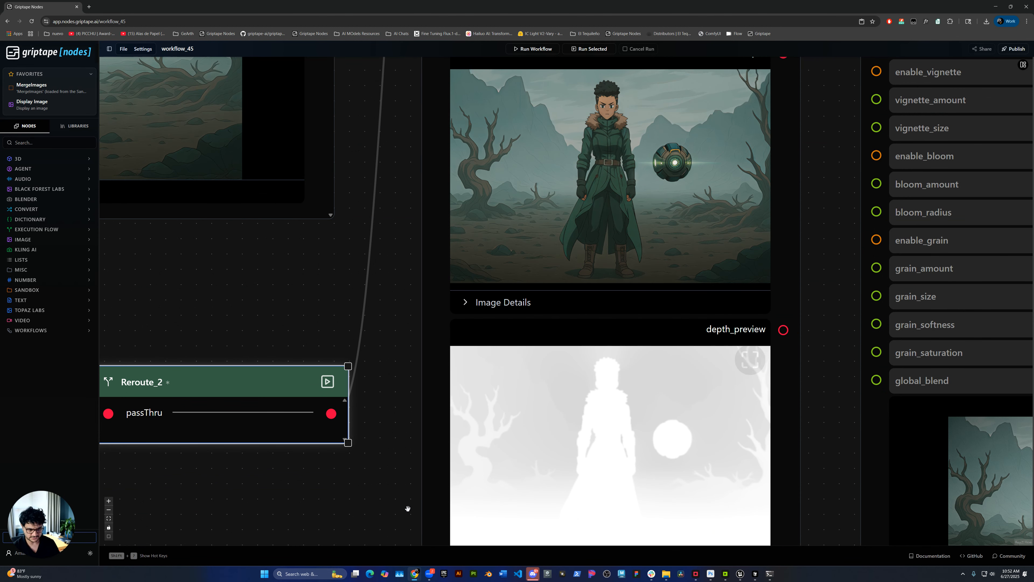
pyautogui.moveTo(411, 186); pyautogui.dragTo(356, 325)
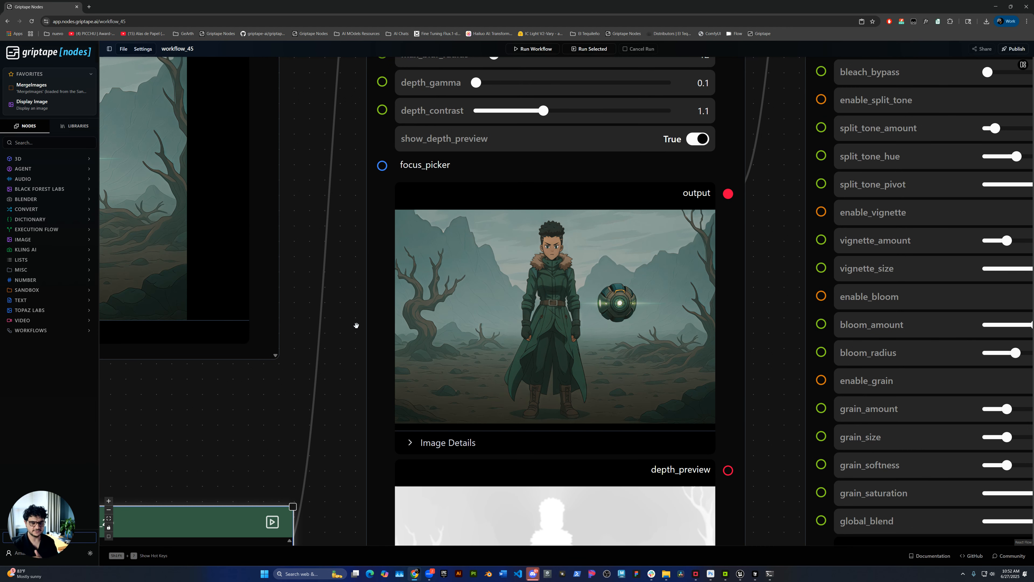
pyautogui.moveTo(553, 274)
pyautogui.scroll(8, 553, 273)
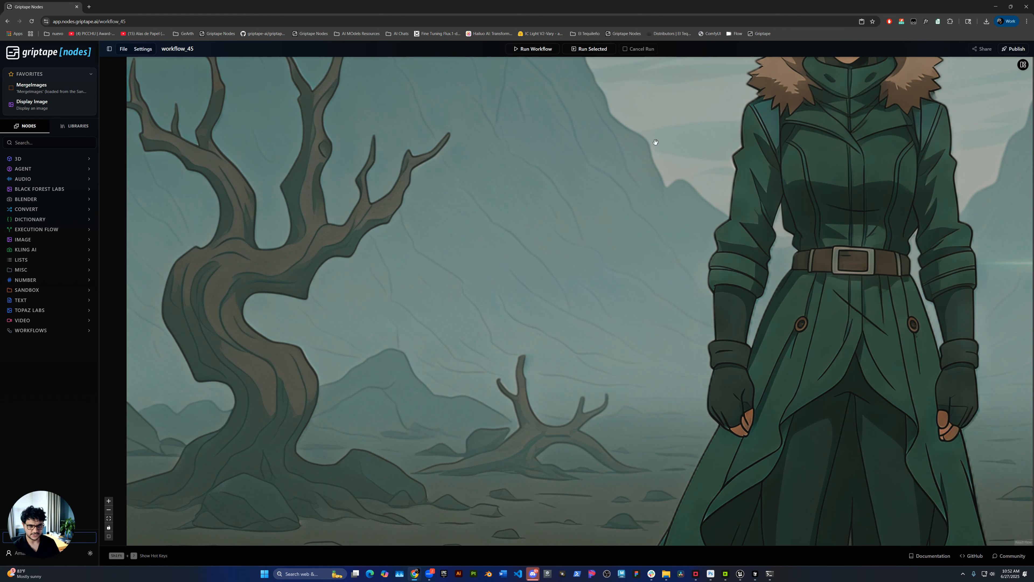
pyautogui.scroll(2, 651, 130)
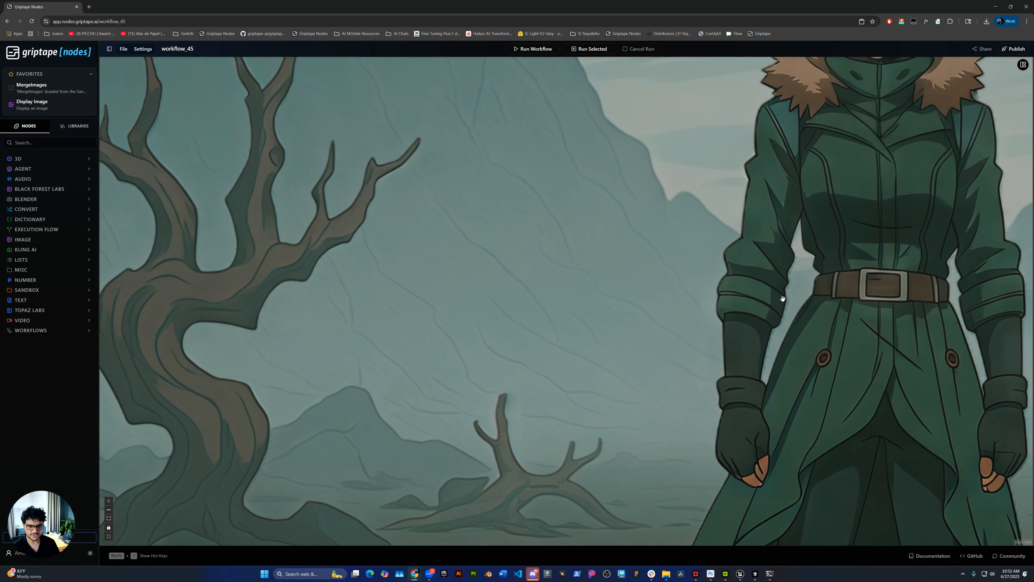
pyautogui.scroll(-10, 584, 347)
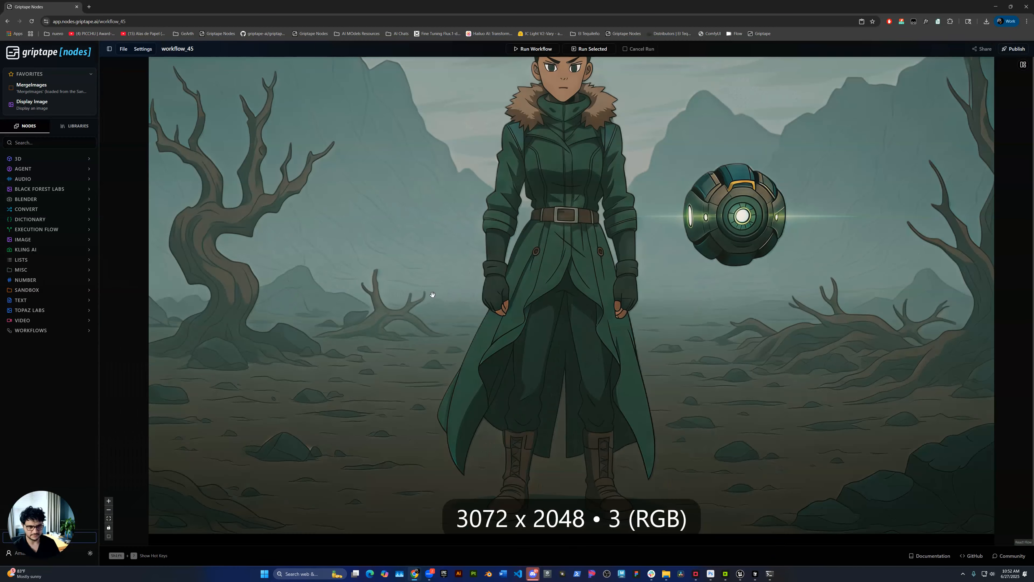
pyautogui.scroll(-10, 461, 201)
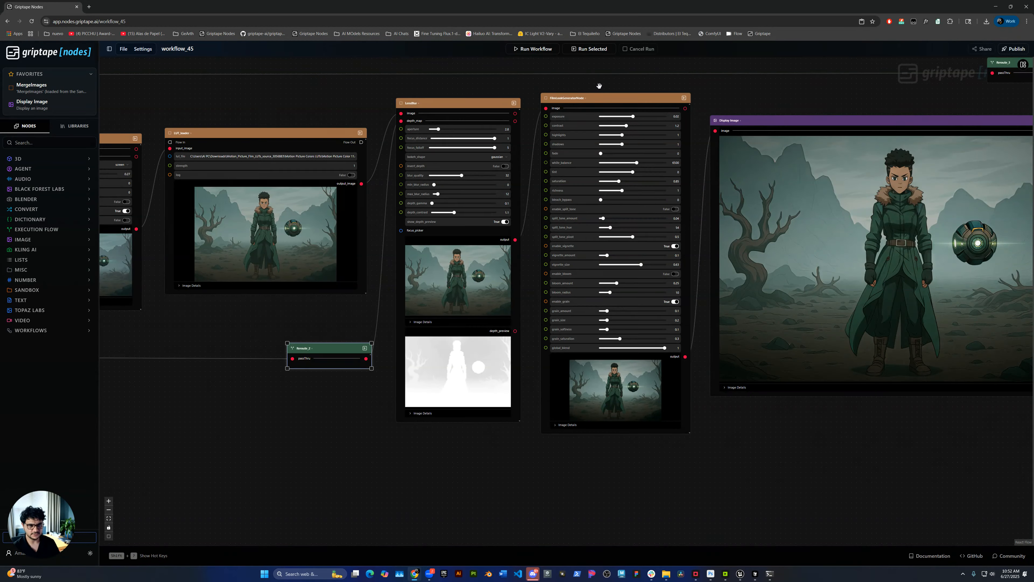
# Examine the FilmLookGeneratorNode's exposure, color, split tone, vignette, bloom and grain settings down to its output image
pyautogui.scroll(5, 599, 86)
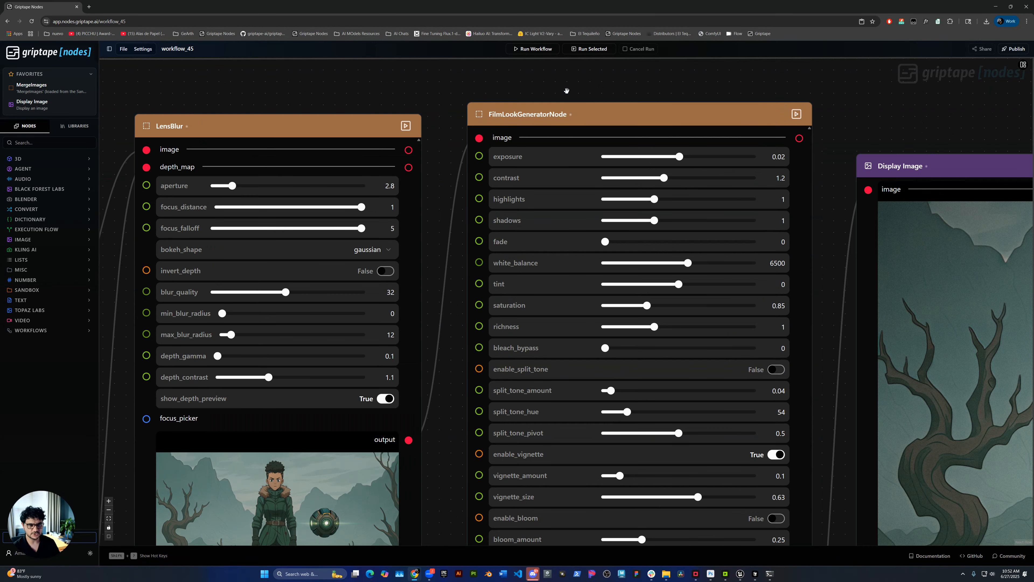
pyautogui.moveTo(456, 419); pyautogui.dragTo(398, 390)
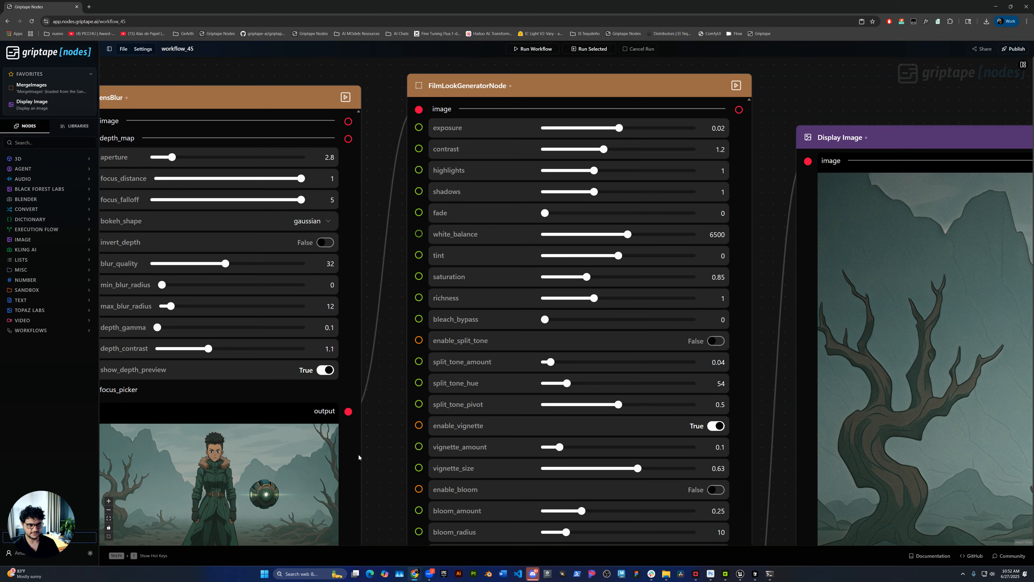
pyautogui.scroll(-2, 389, 474)
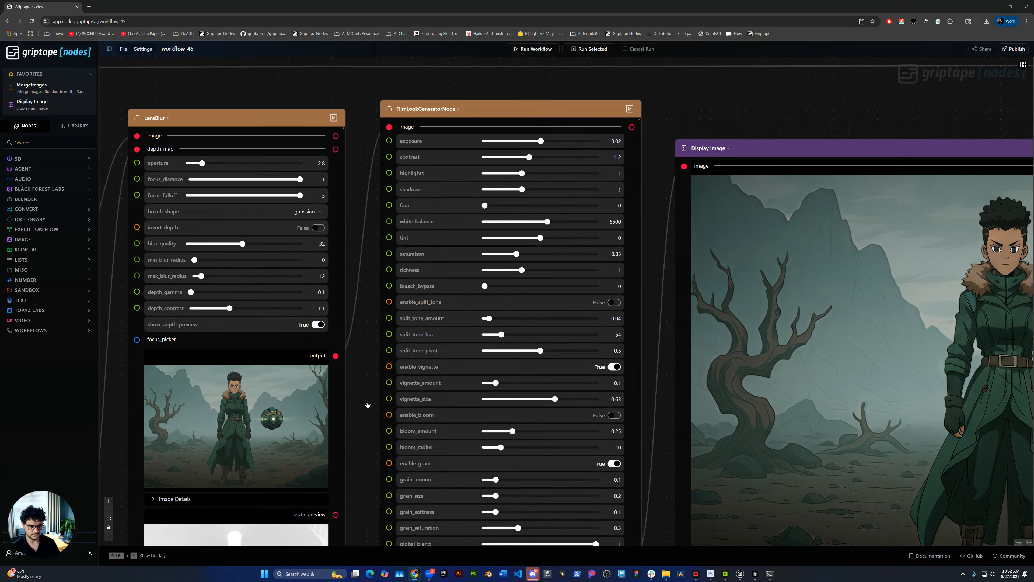
pyautogui.moveTo(364, 416); pyautogui.dragTo(368, 385)
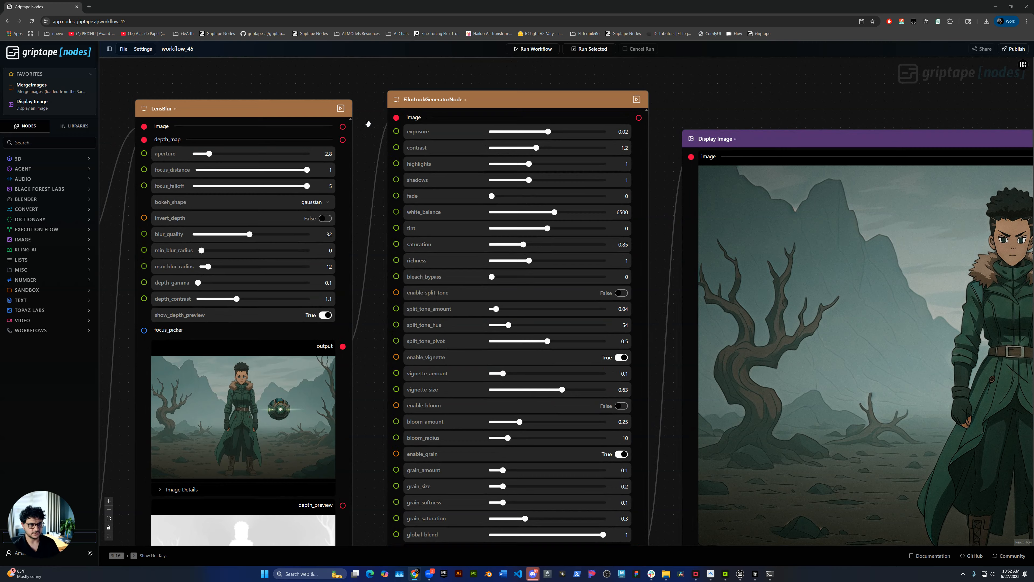
pyautogui.scroll(3, 368, 123)
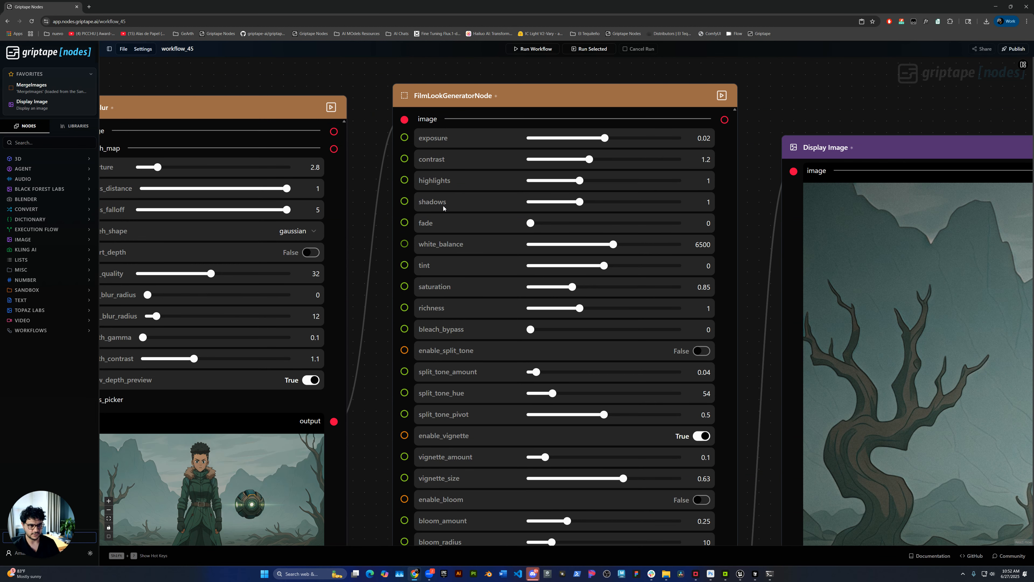
pyautogui.moveTo(378, 489); pyautogui.dragTo(371, 289)
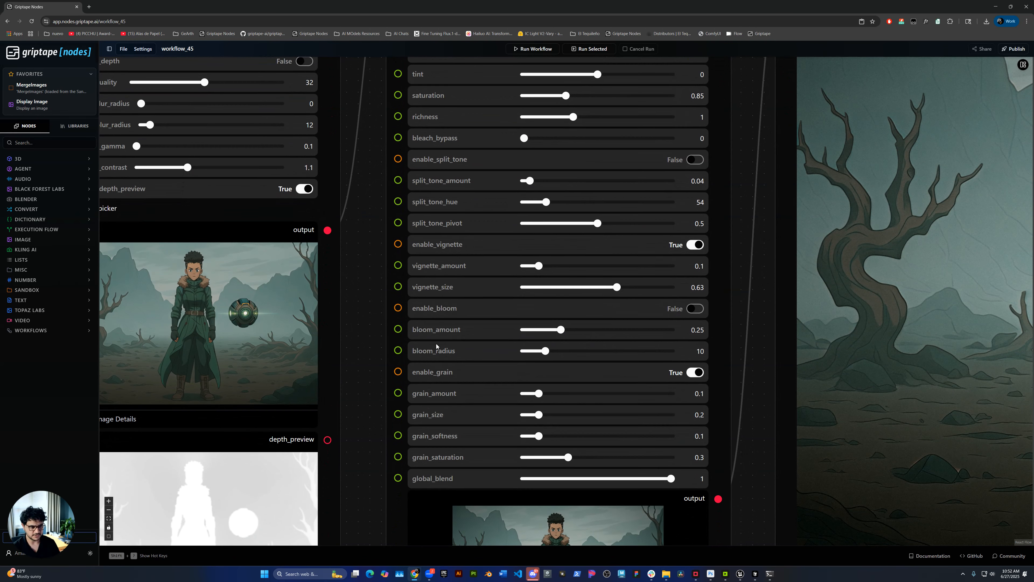
pyautogui.moveTo(369, 425); pyautogui.dragTo(369, 287)
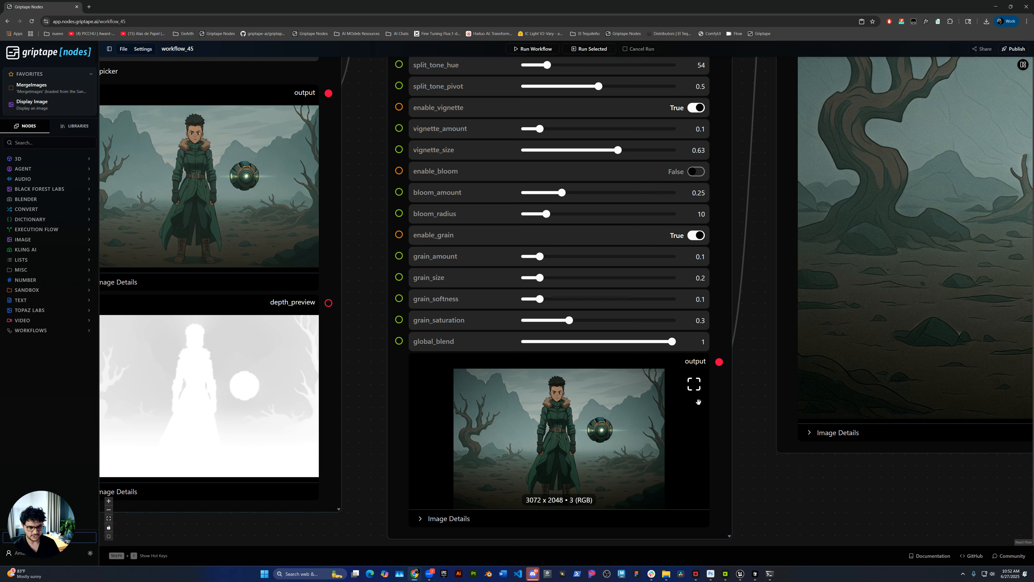
# Inspect the film-look result up close in the Display Image node
pyautogui.scroll(-3, 623, 256)
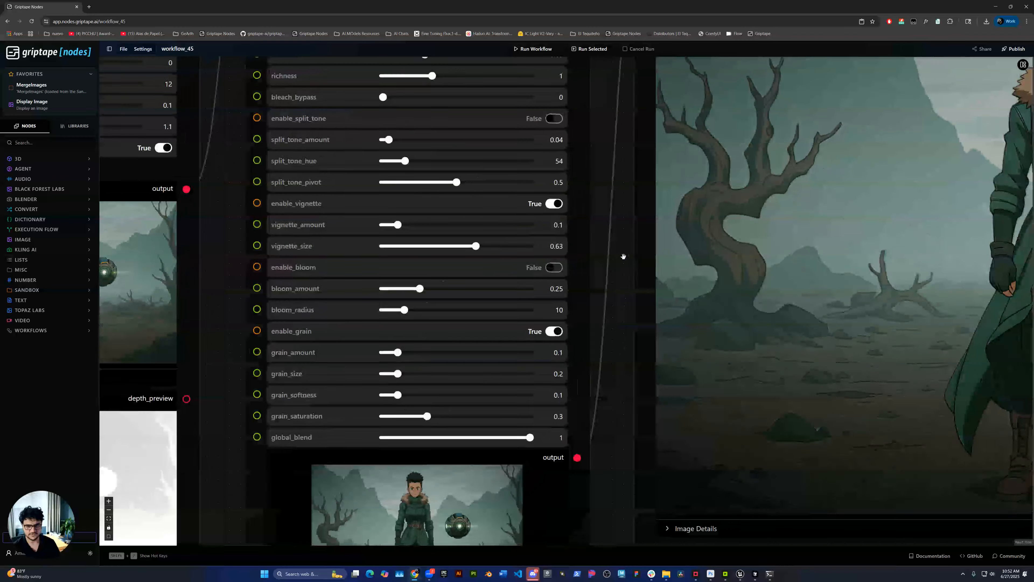
pyautogui.scroll(6, 850, 476)
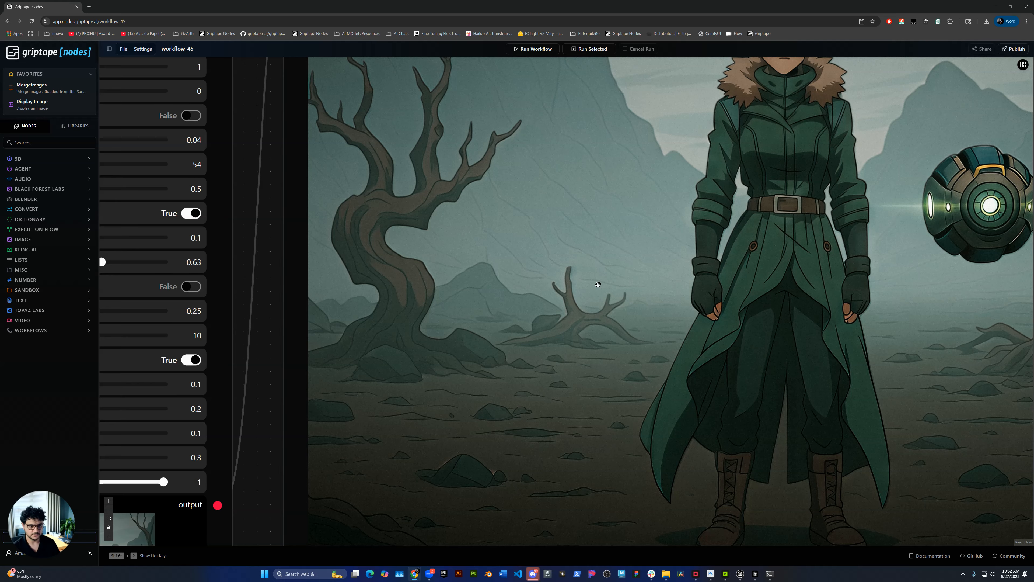
pyautogui.scroll(-5, 512, 340)
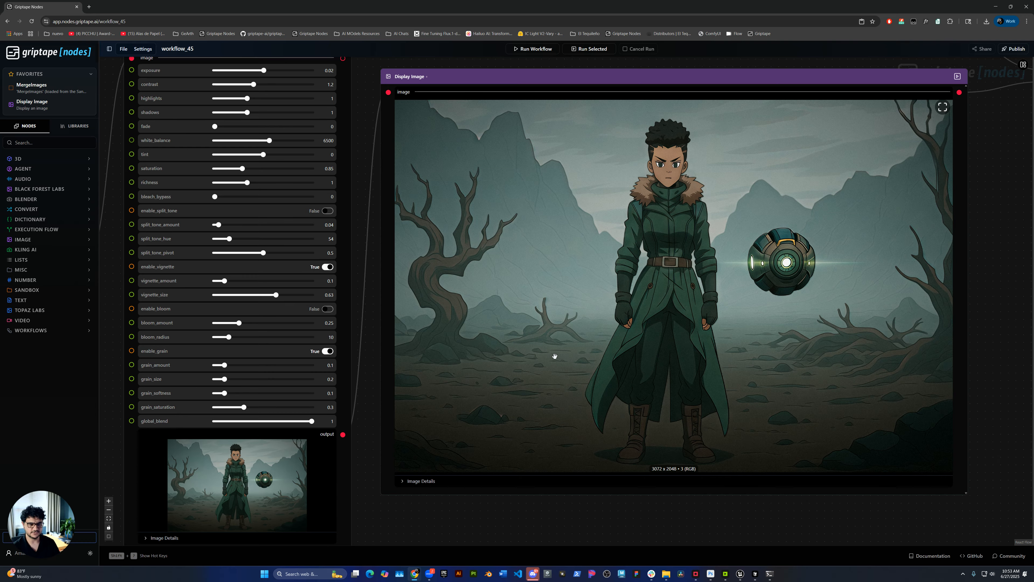
# Compare the original and final images in the Compare Images node, and review the full node chain
pyautogui.scroll(-5, 555, 356)
pyautogui.moveTo(868, 190); pyautogui.dragTo(624, 85)
pyautogui.scroll(4, 670, 166)
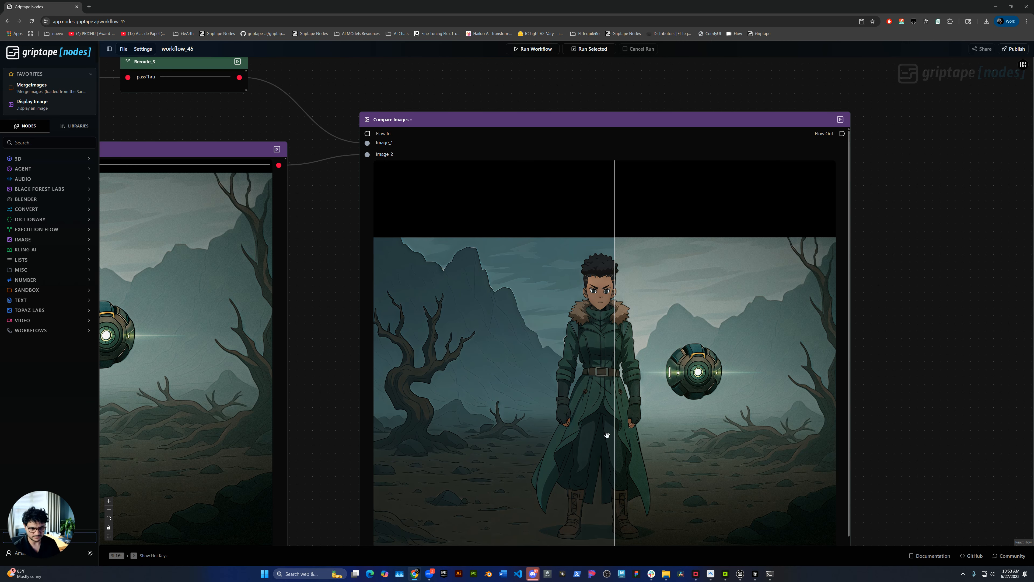
pyautogui.scroll(-5, 593, 436)
pyautogui.moveTo(418, 516); pyautogui.dragTo(803, 440)
pyautogui.scroll(-2, 789, 444)
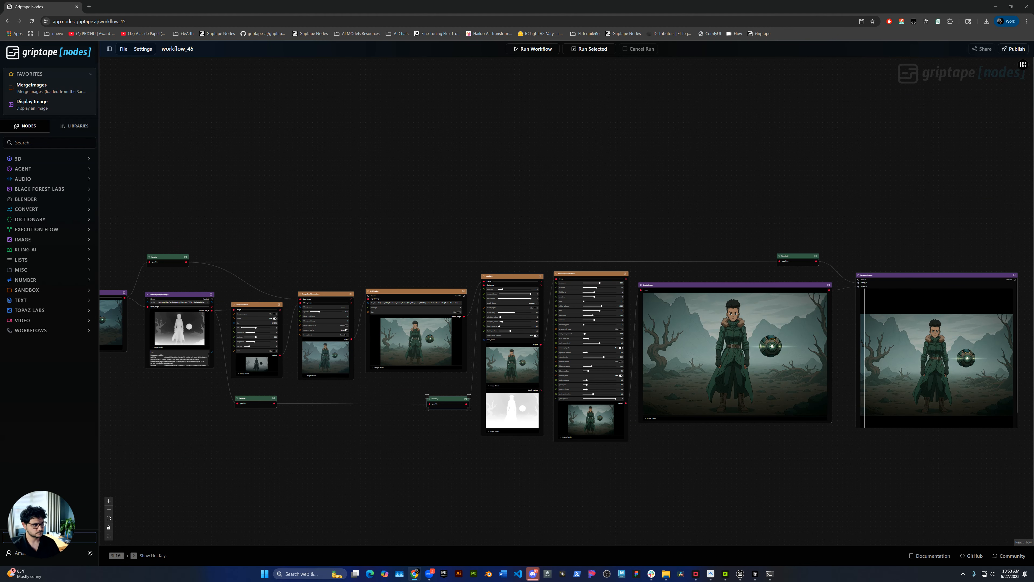